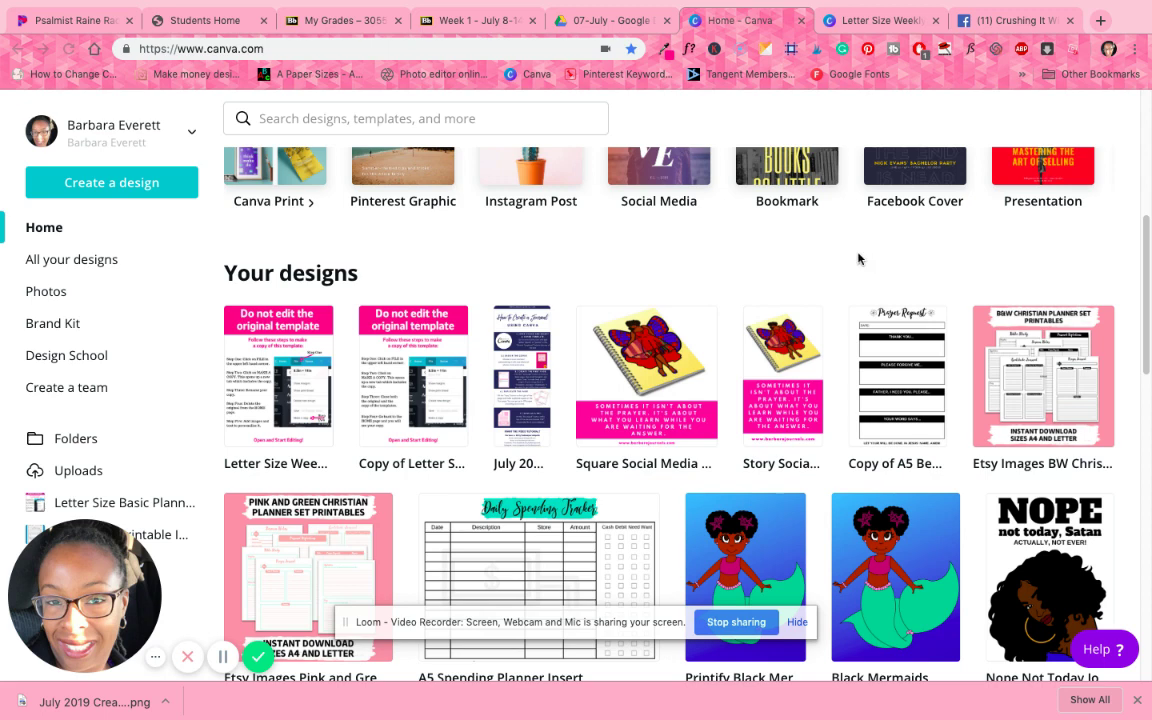
Open the Letter Size Weekly Agenda template and scroll through all seven pages, ending on page 2
left_click(246, 310)
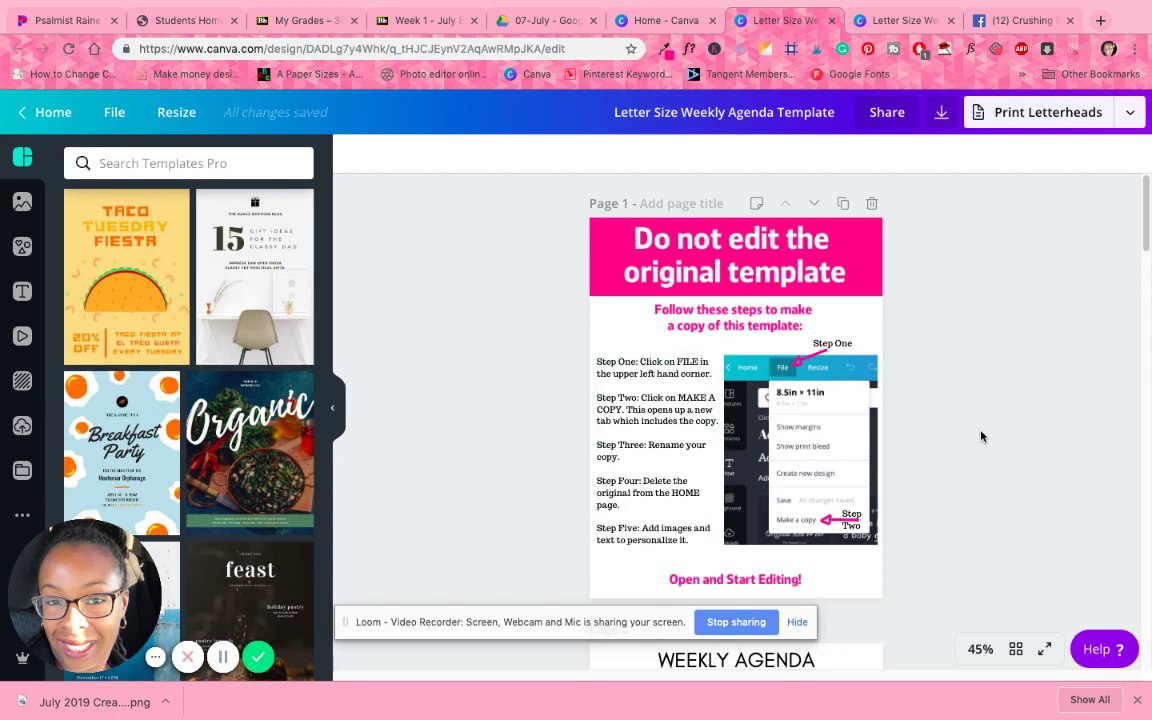
scroll(992, 452, "down", 5)
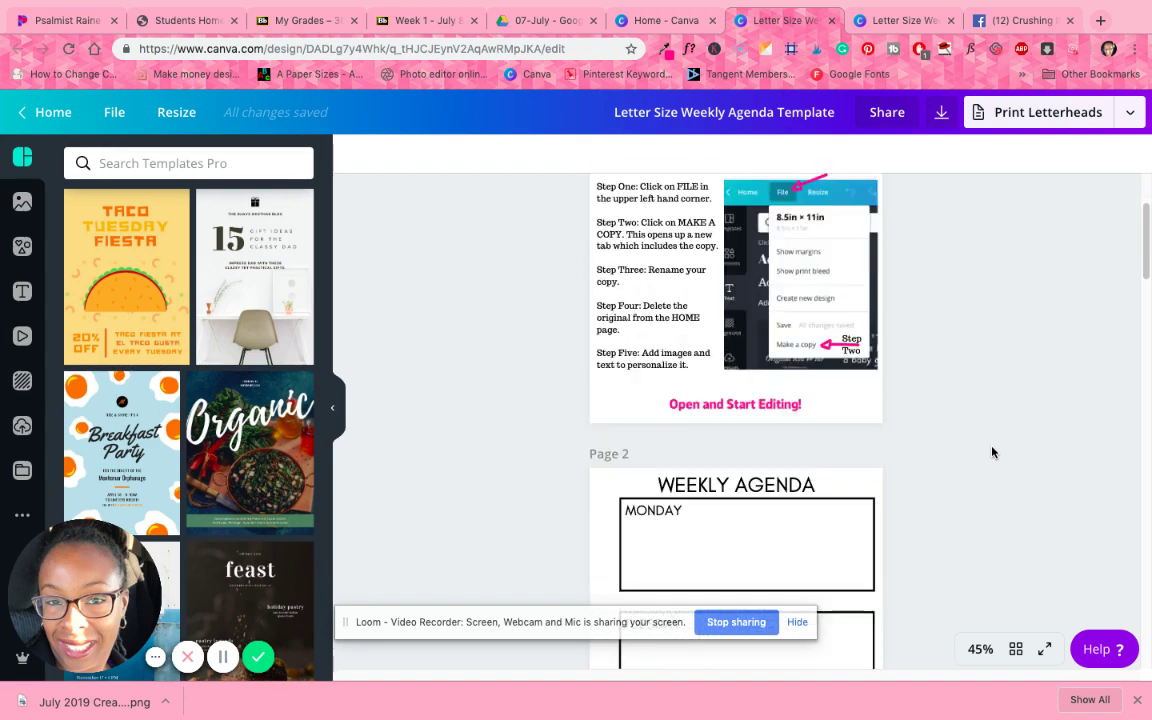
scroll(989, 450, "down", 5)
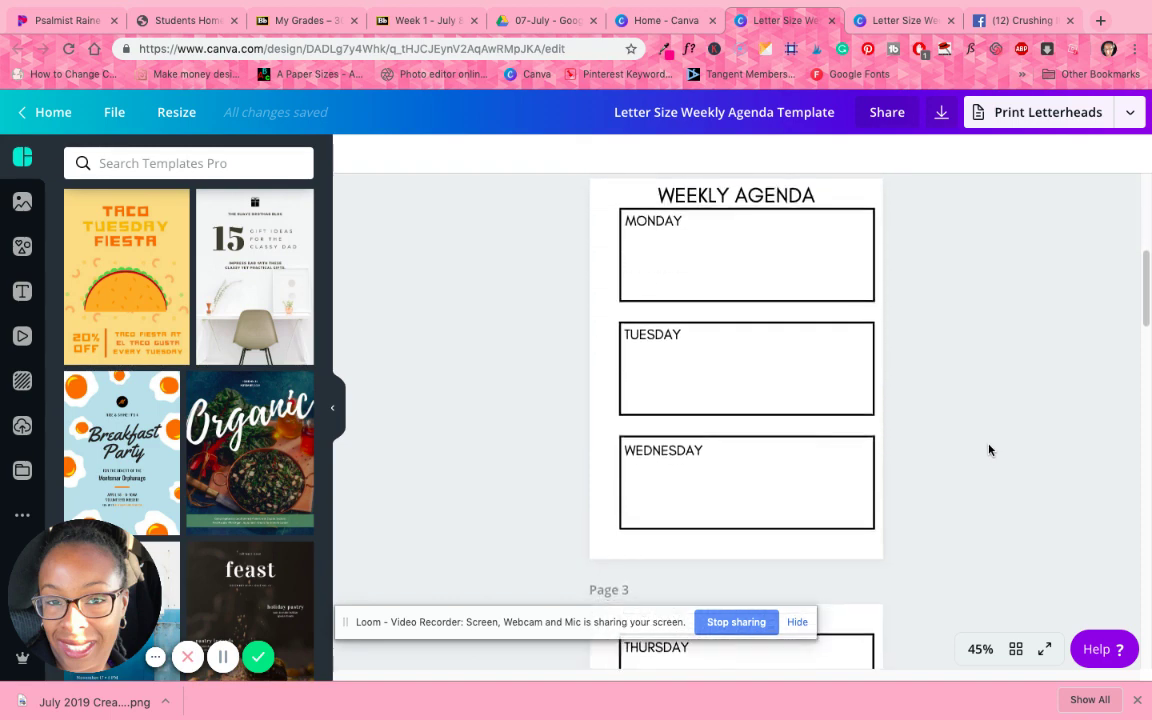
scroll(989, 450, "down", 7)
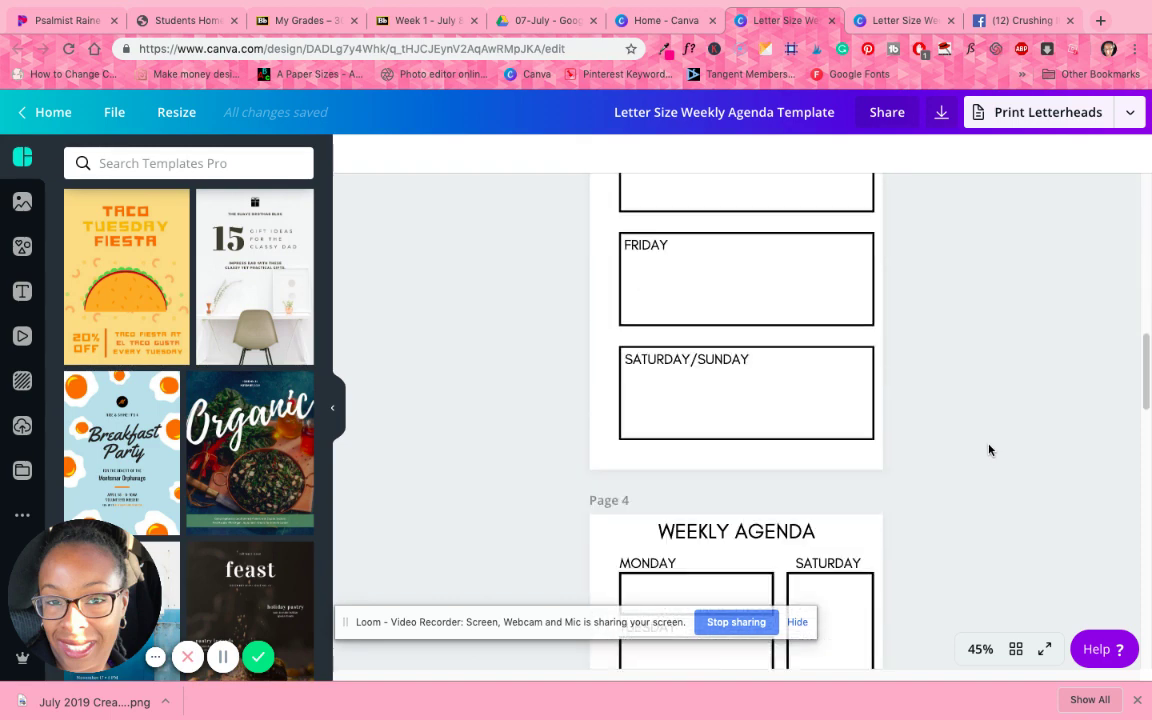
scroll(989, 450, "up", 1)
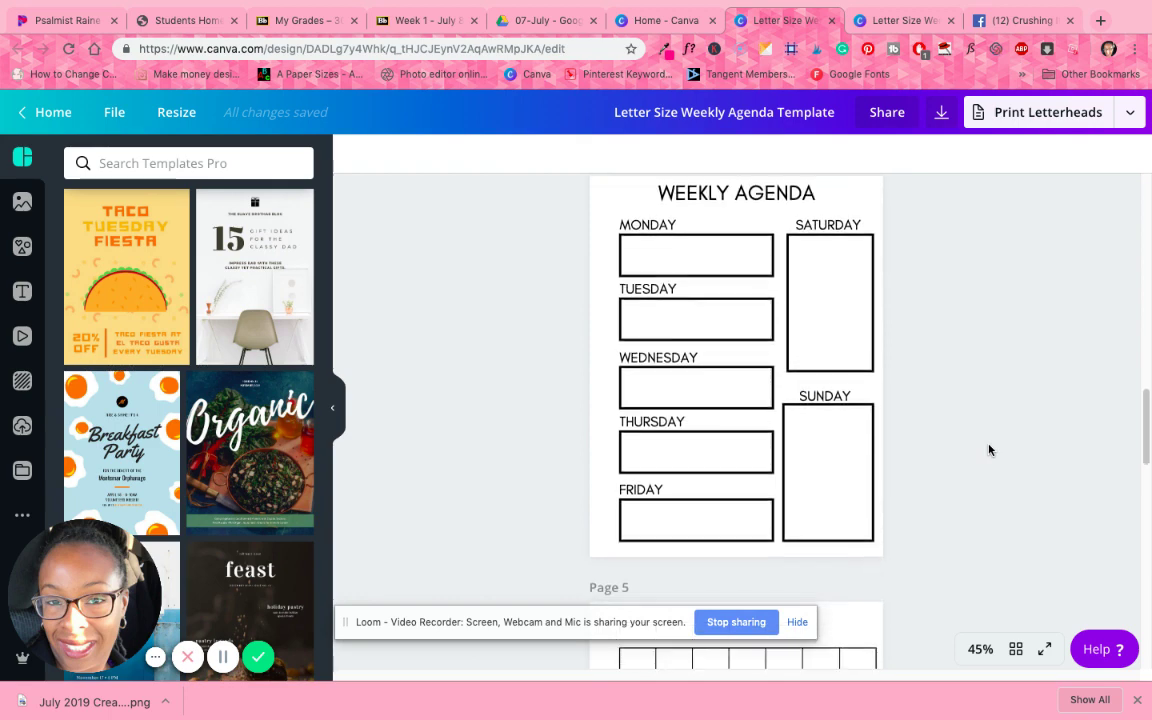
scroll(989, 450, "down", 5)
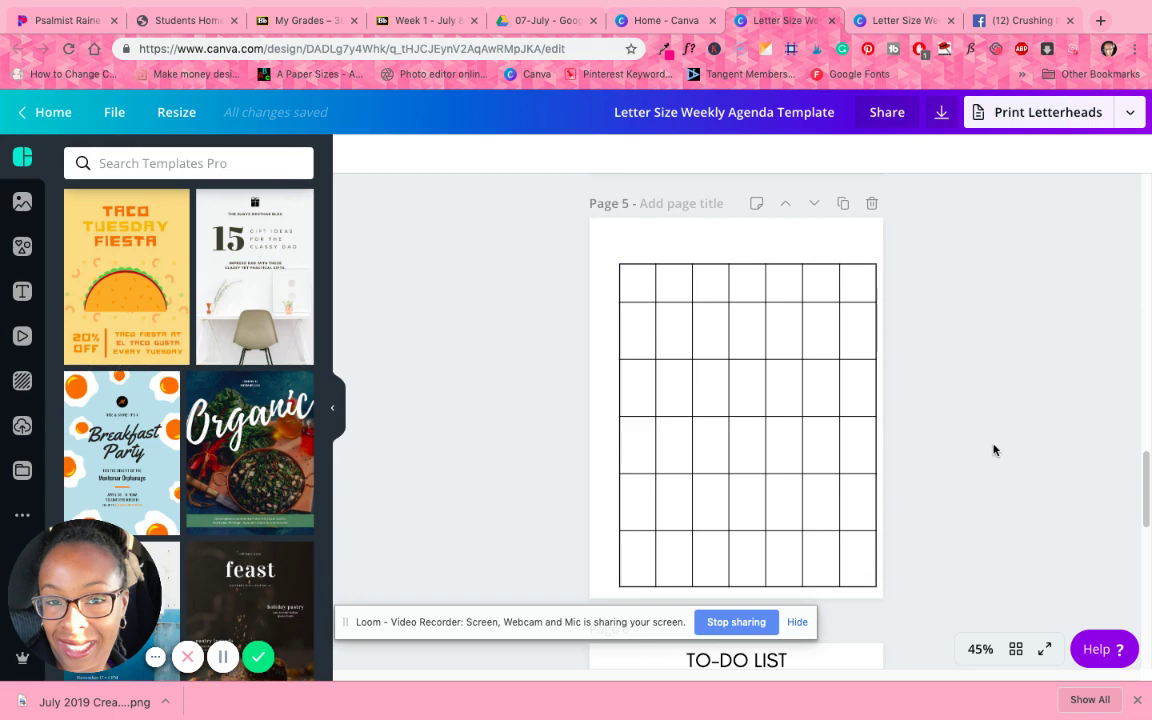
scroll(993, 450, "down", 1)
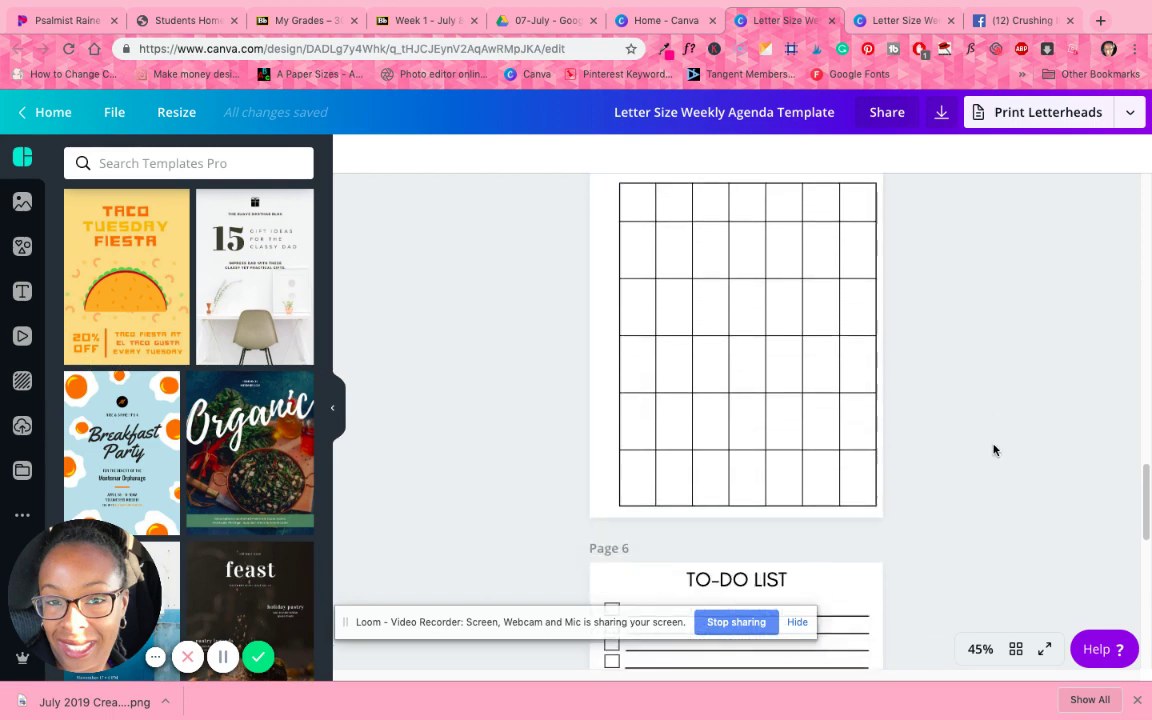
scroll(993, 450, "down", 8)
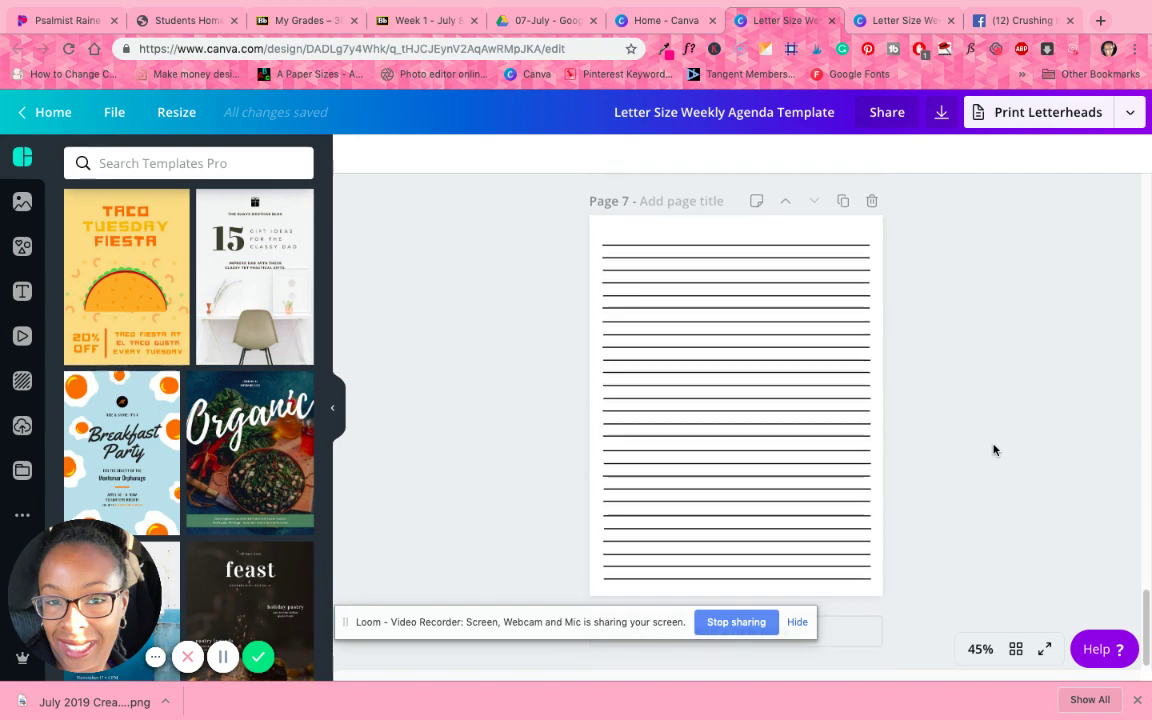
scroll(993, 450, "up", 4)
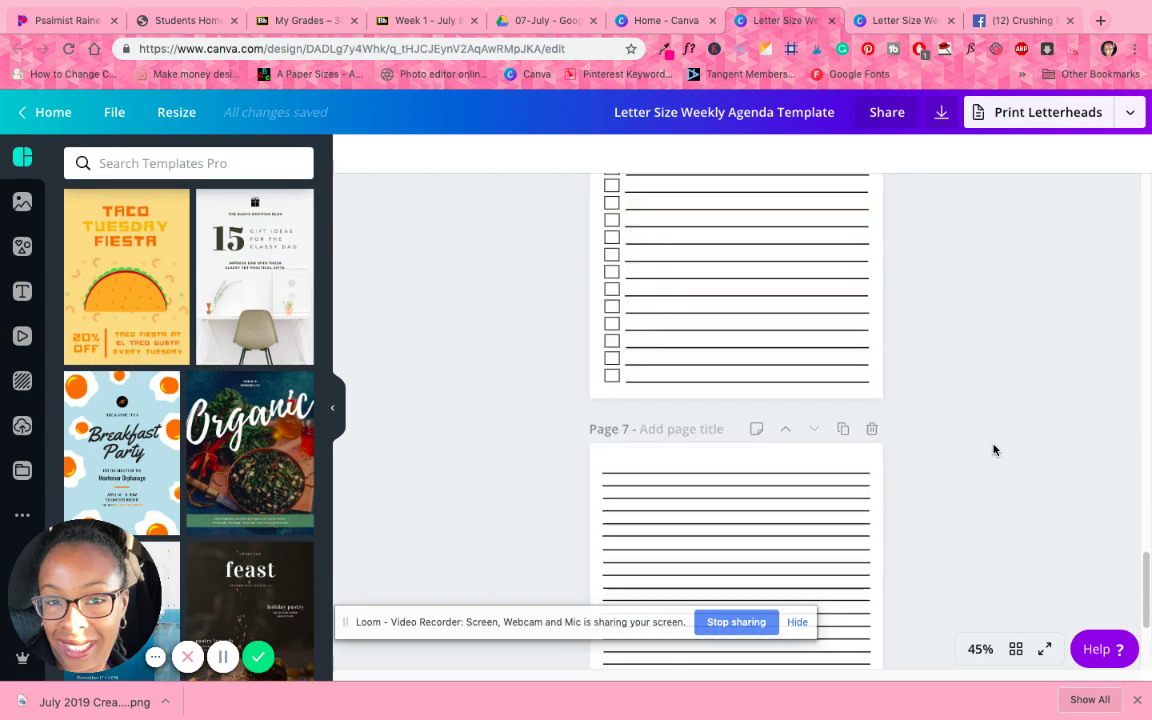
scroll(994, 450, "up", 1)
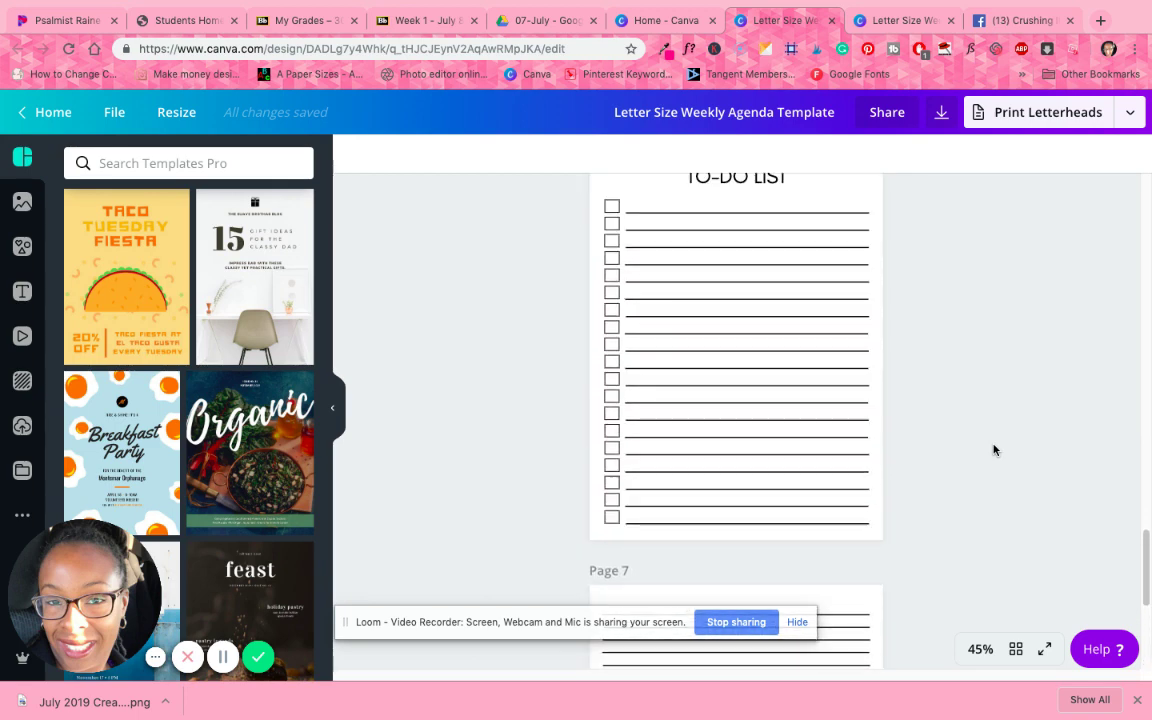
scroll(1010, 514, "up", 1)
scroll(1010, 514, "up", 12)
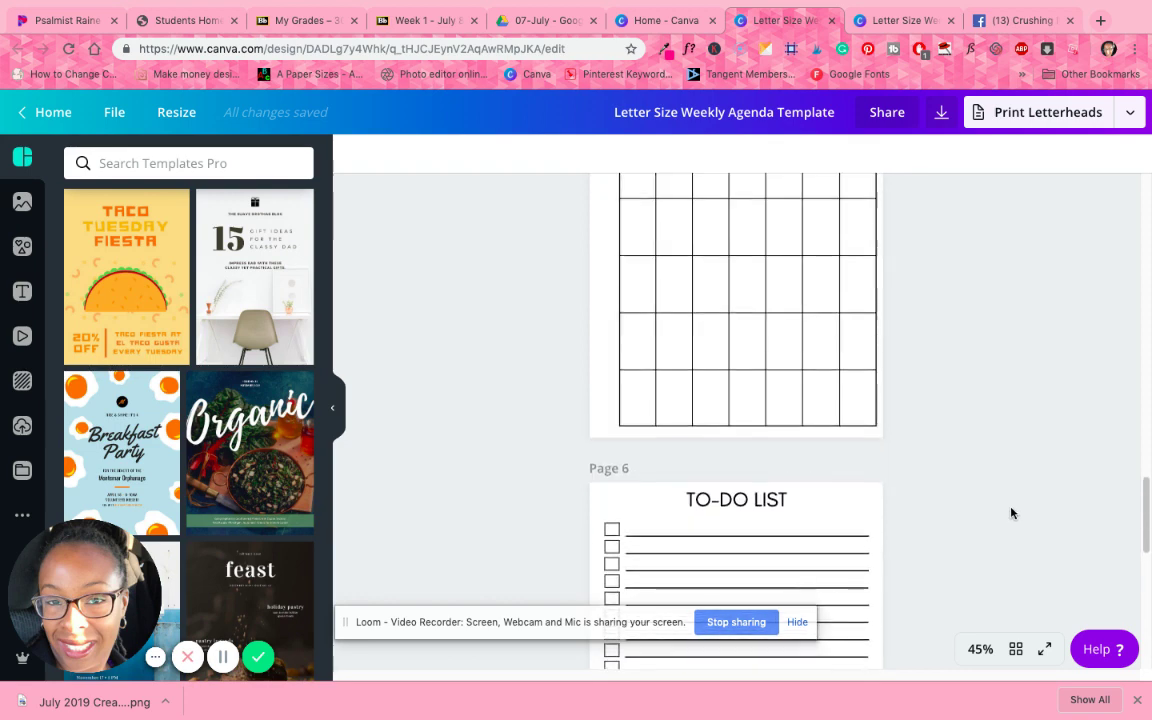
scroll(1012, 505, "up", 7)
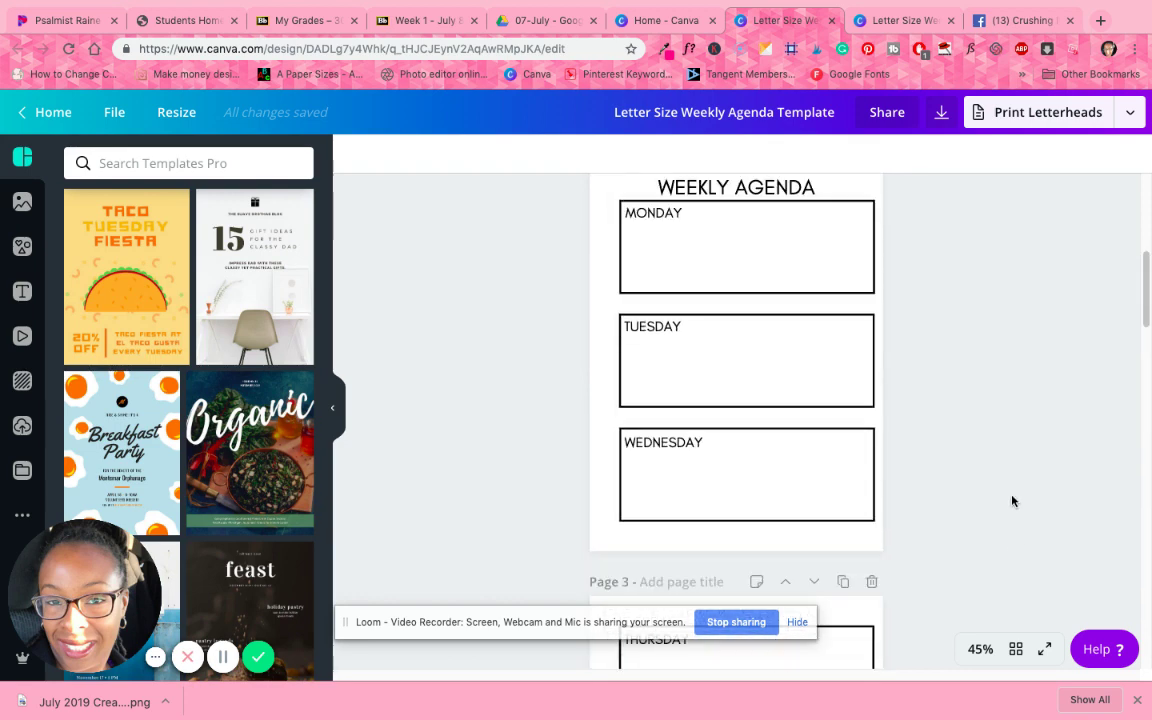
Deselect the Weekly Agenda heading and list the December Printable Images folder's pictures in the side panel
left_click(748, 216)
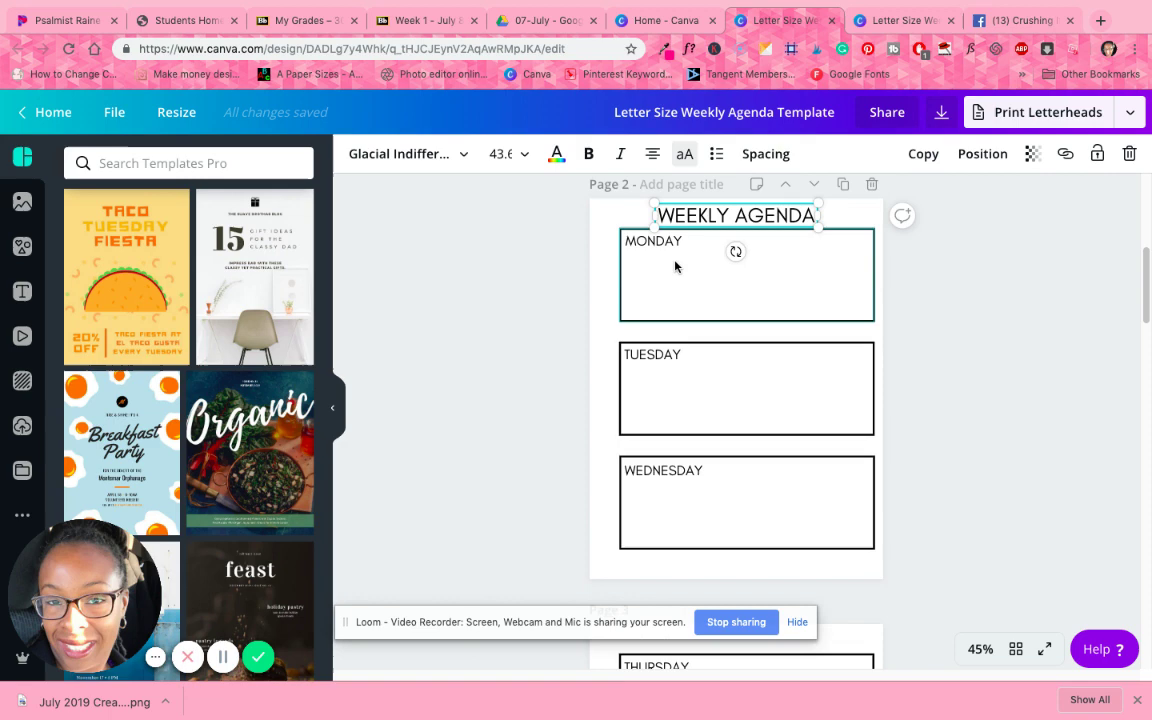
left_click(980, 402)
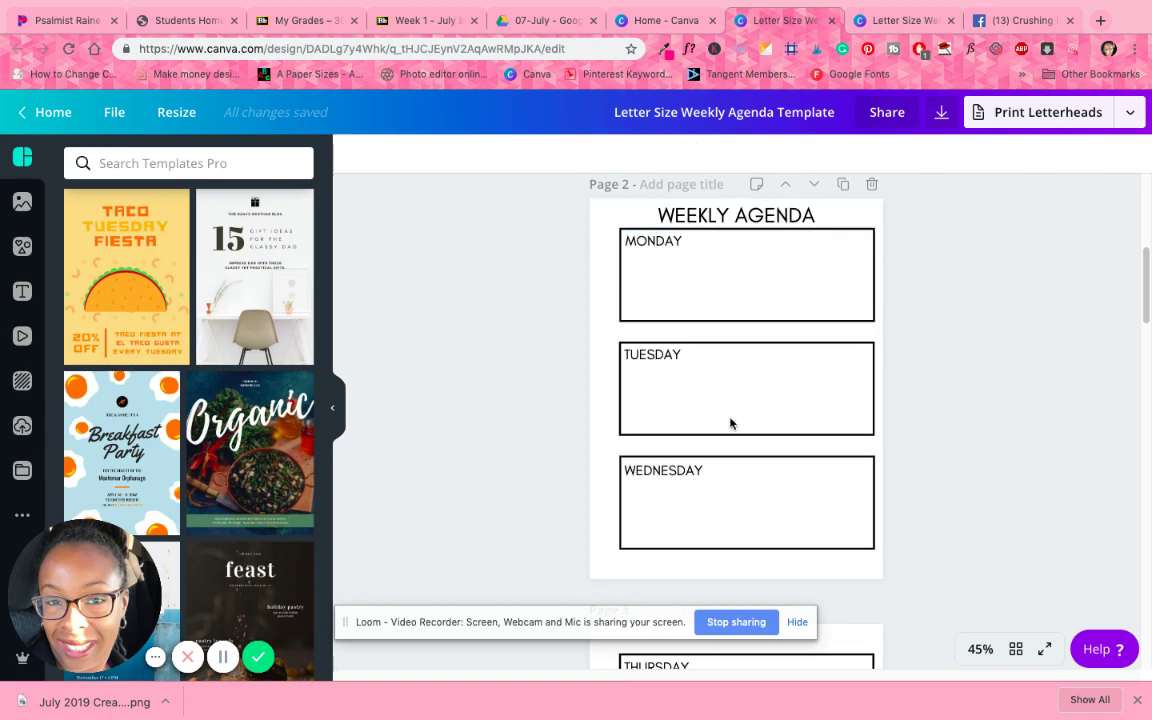
left_click(22, 471)
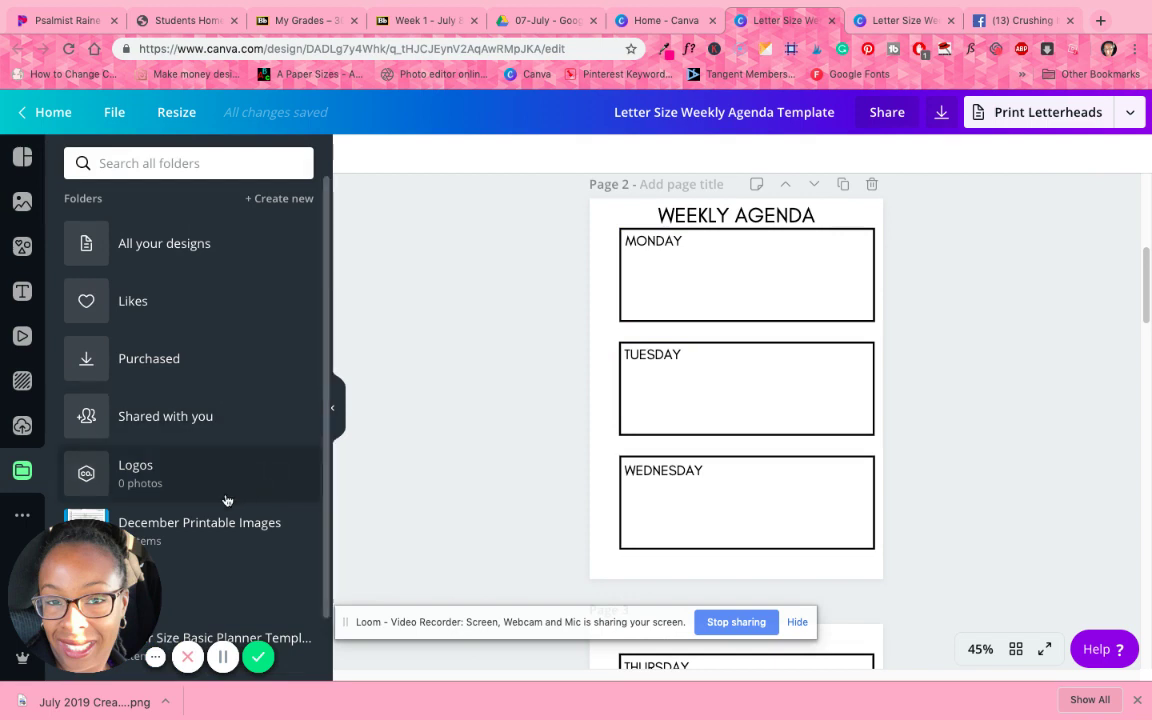
left_click(200, 530)
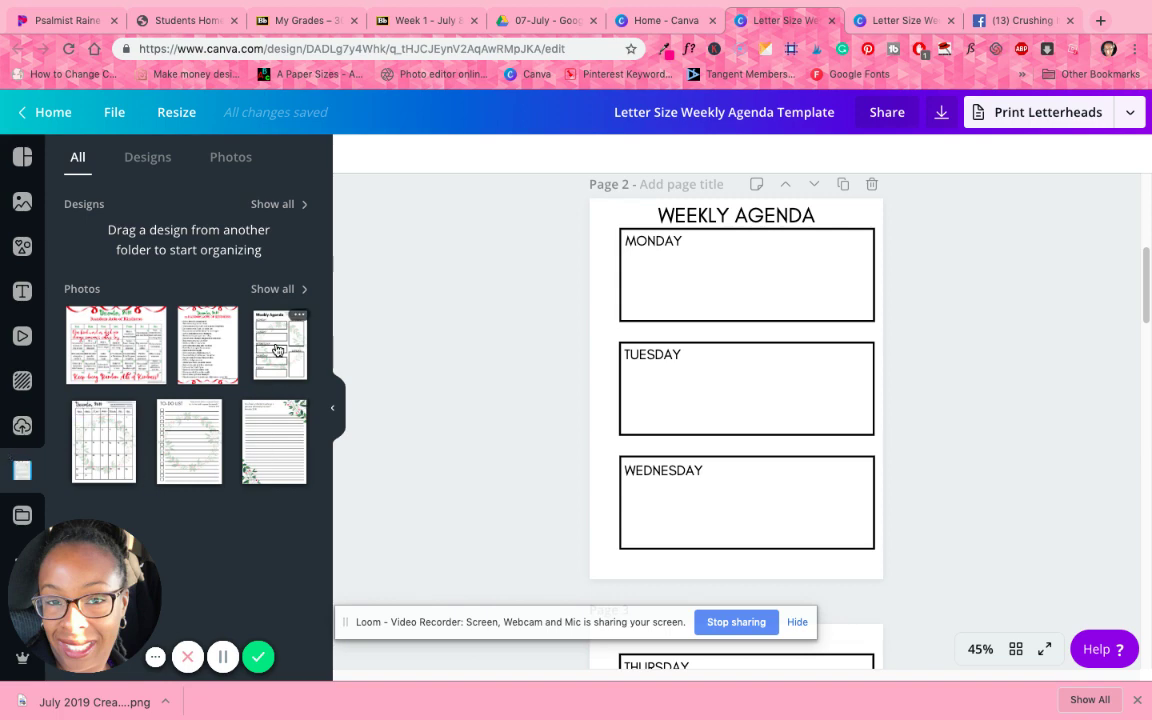
scroll(503, 364, "down", 5)
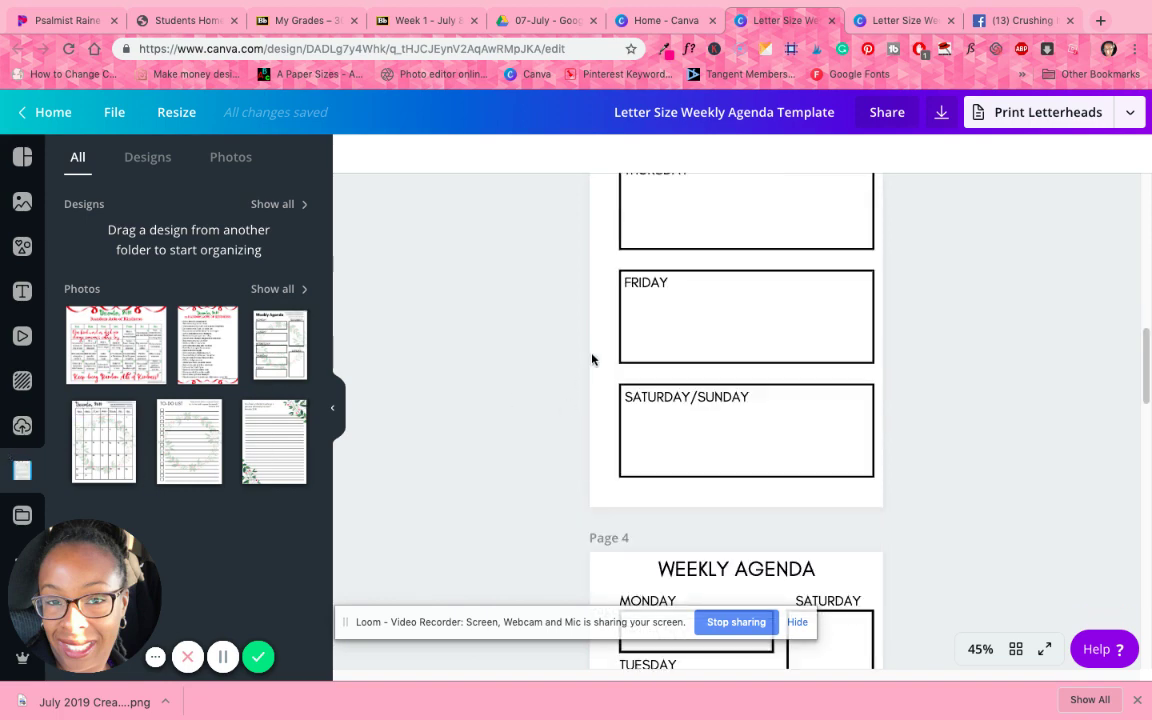
scroll(532, 317, "up", 10)
Close the three Letter Size planner tabs, return to Canva Home, and open the Folders page
left_click(832, 21)
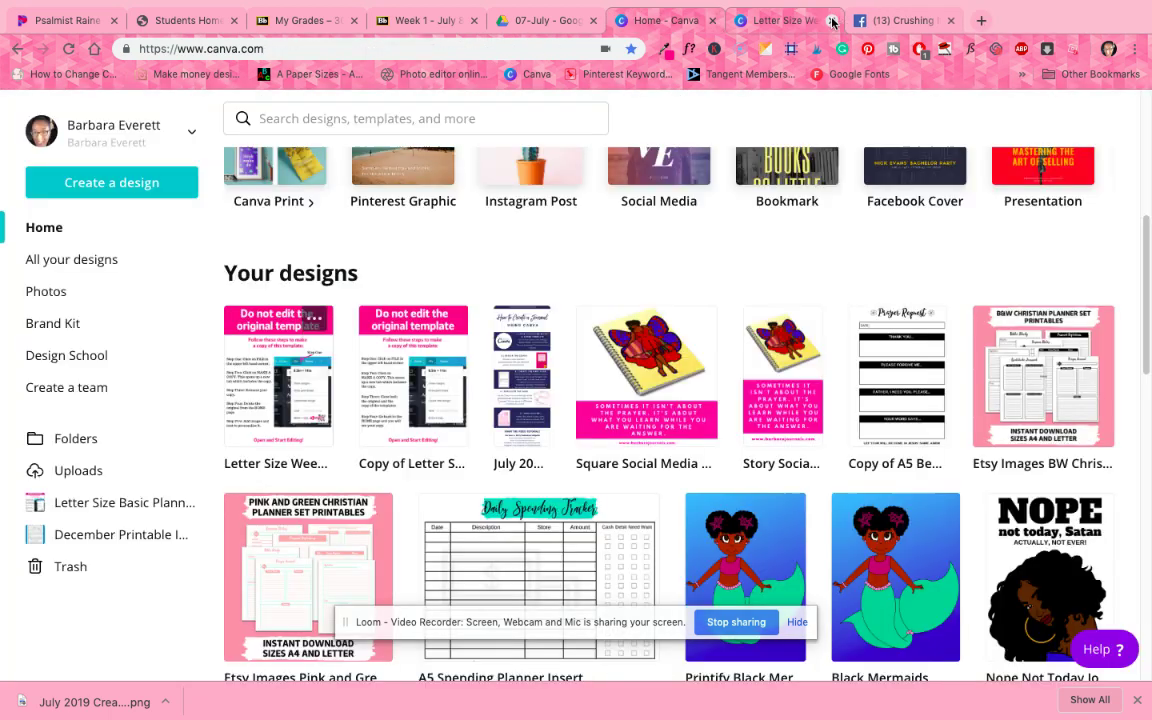
left_click(781, 20)
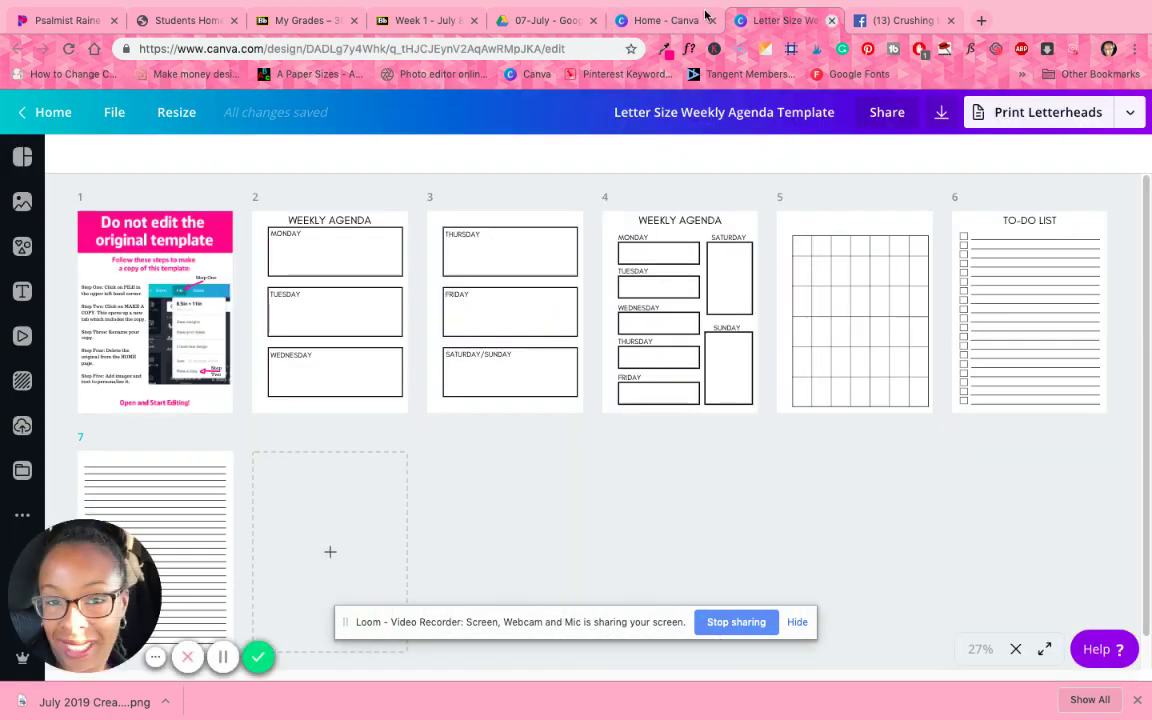
left_click(832, 20)
left_click(672, 20)
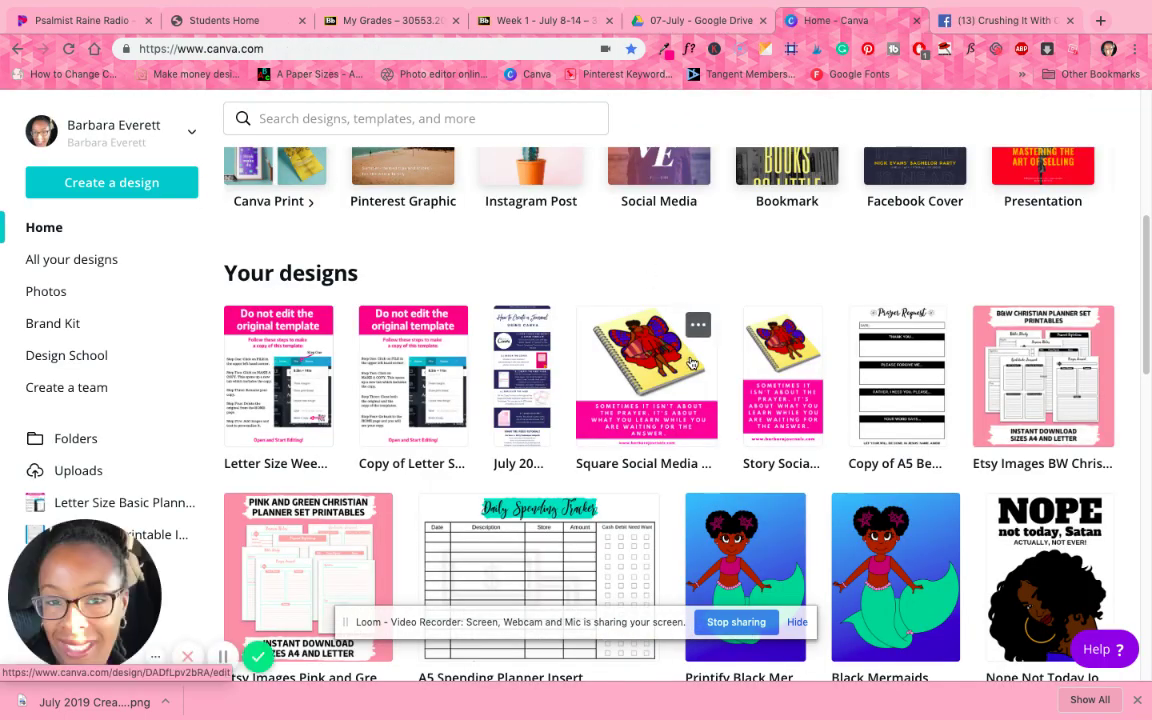
scroll(636, 355, "down", 9)
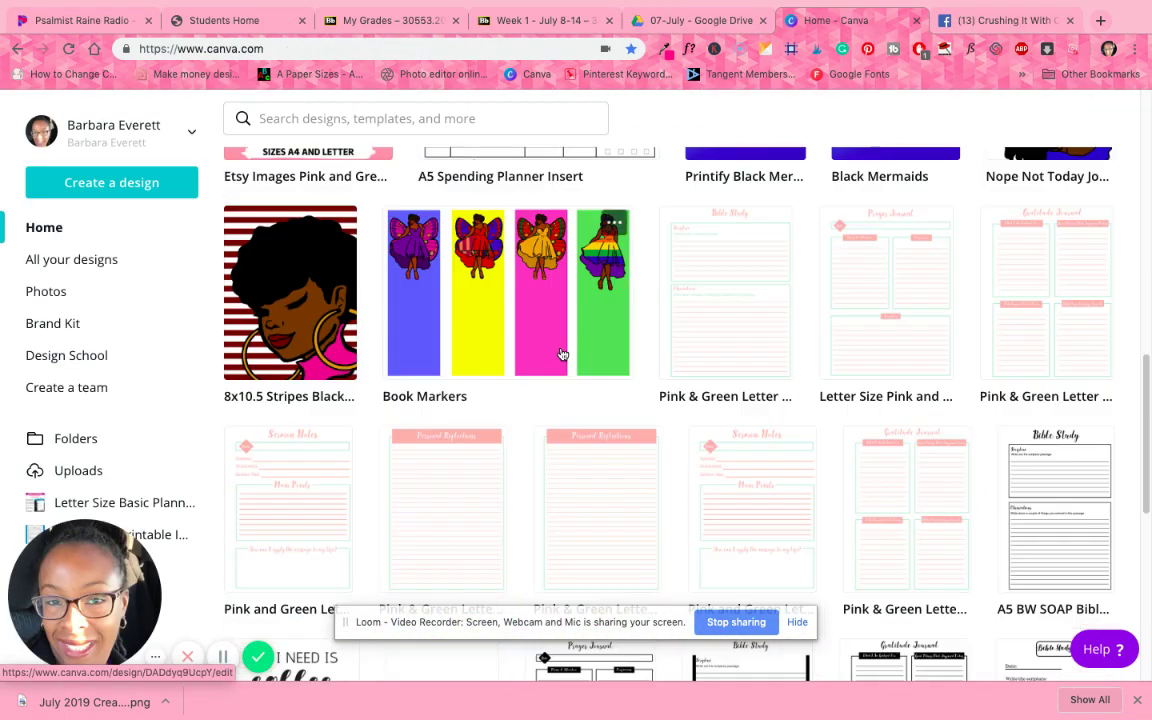
scroll(692, 382, "down", 5)
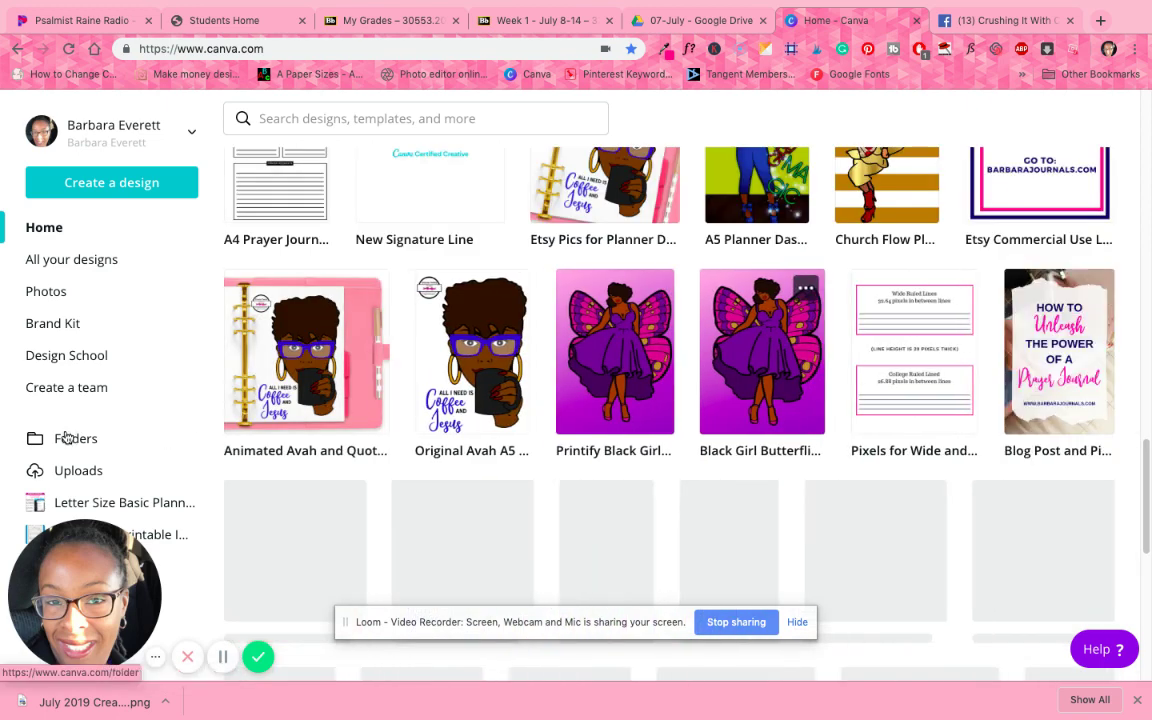
left_click(66, 438)
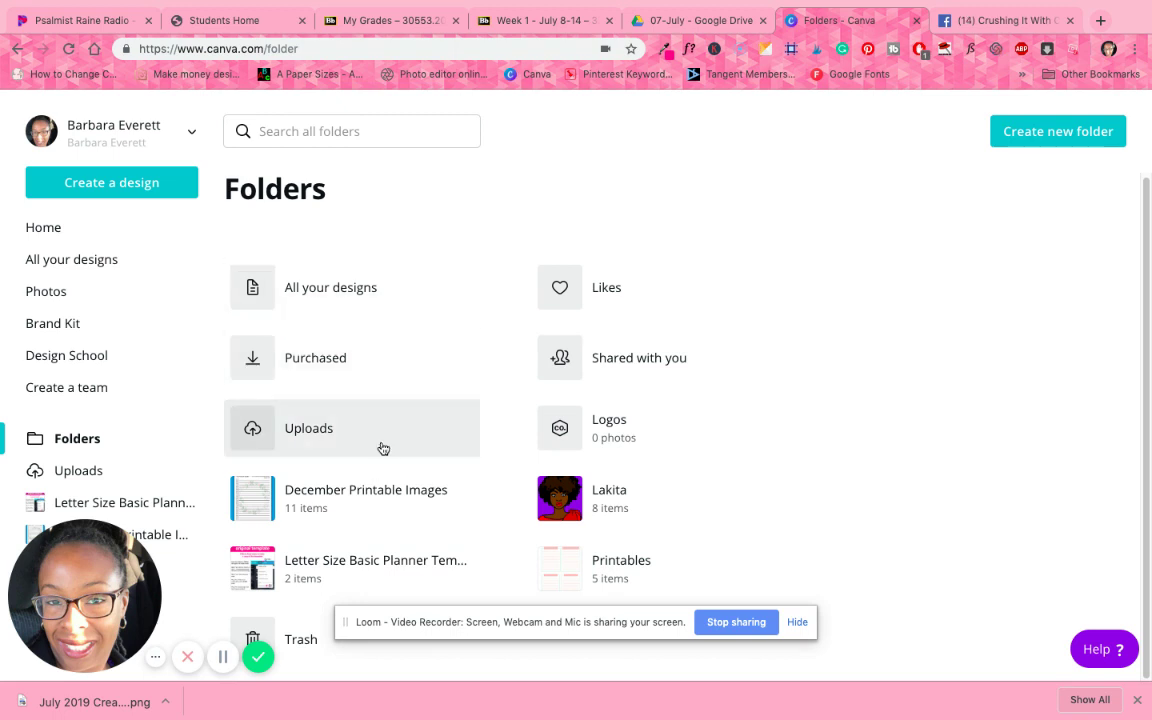
In December Printable Images, show all photos and preview Screen Shot 2018-11-29 at 2.41.39 PM.png
left_click(345, 495)
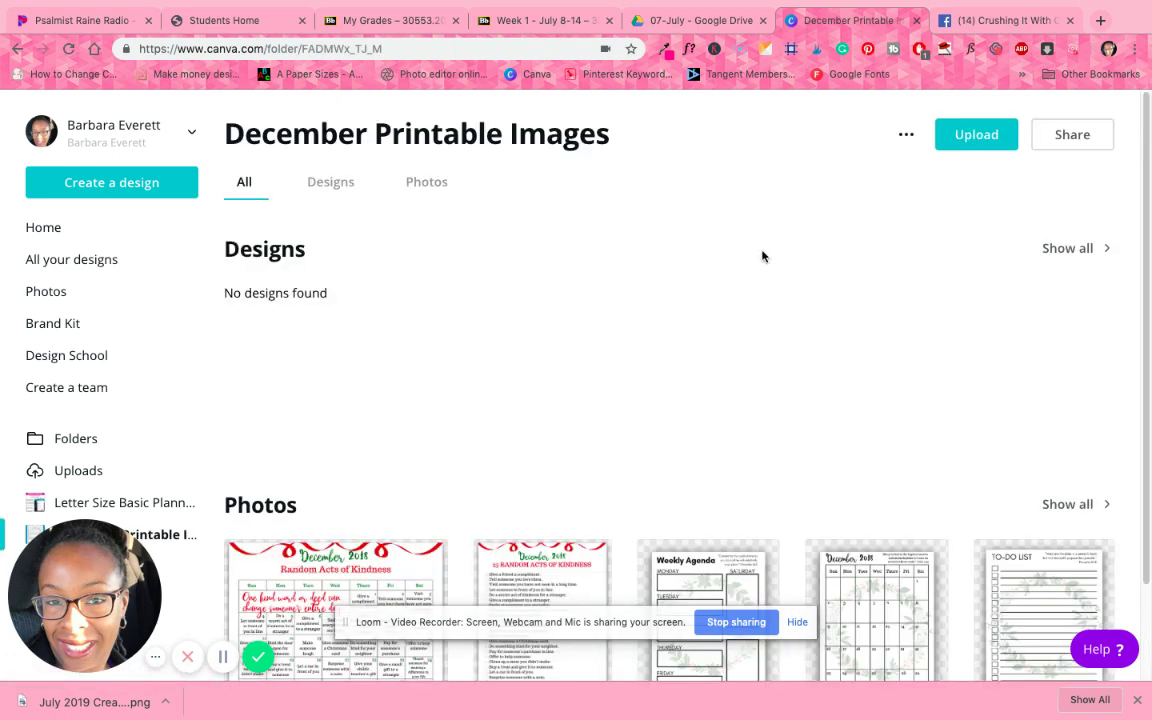
scroll(765, 289, "down", 3)
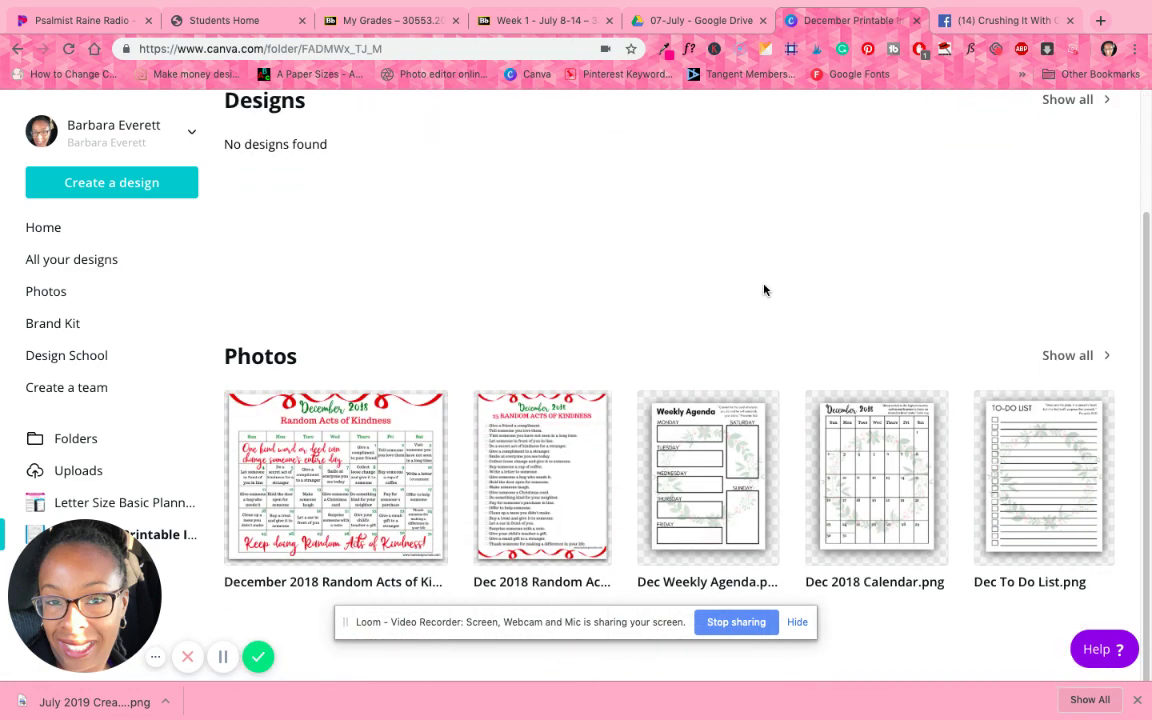
left_click(1072, 356)
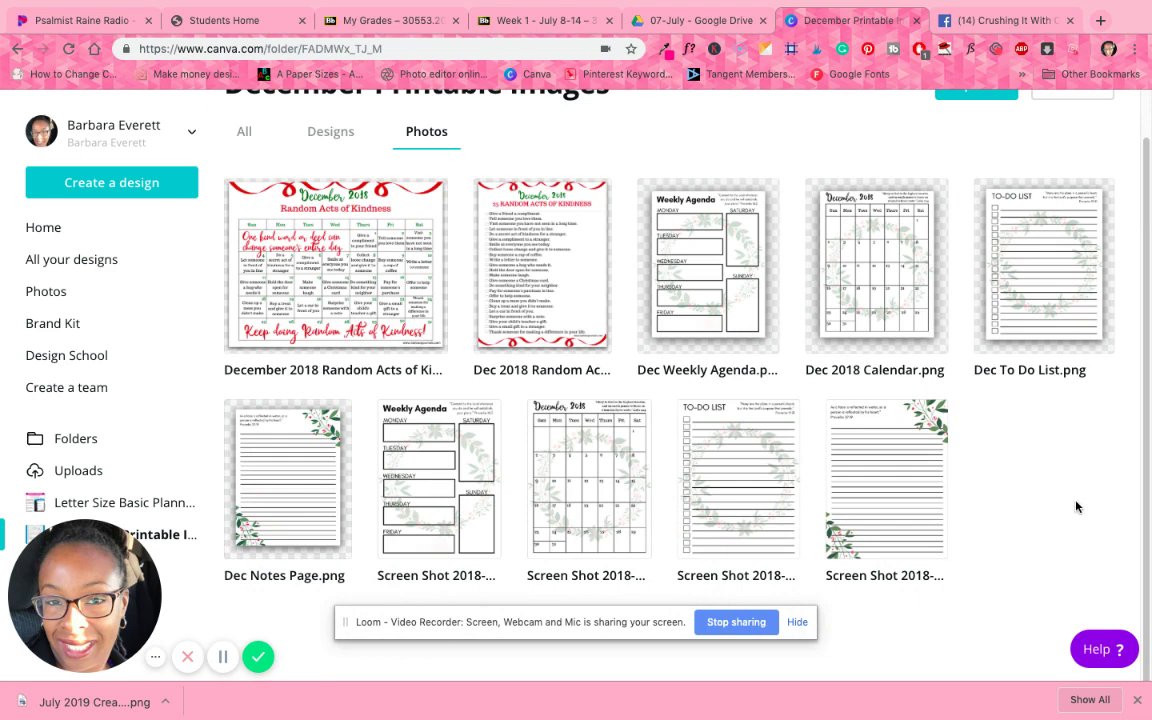
left_click(450, 503)
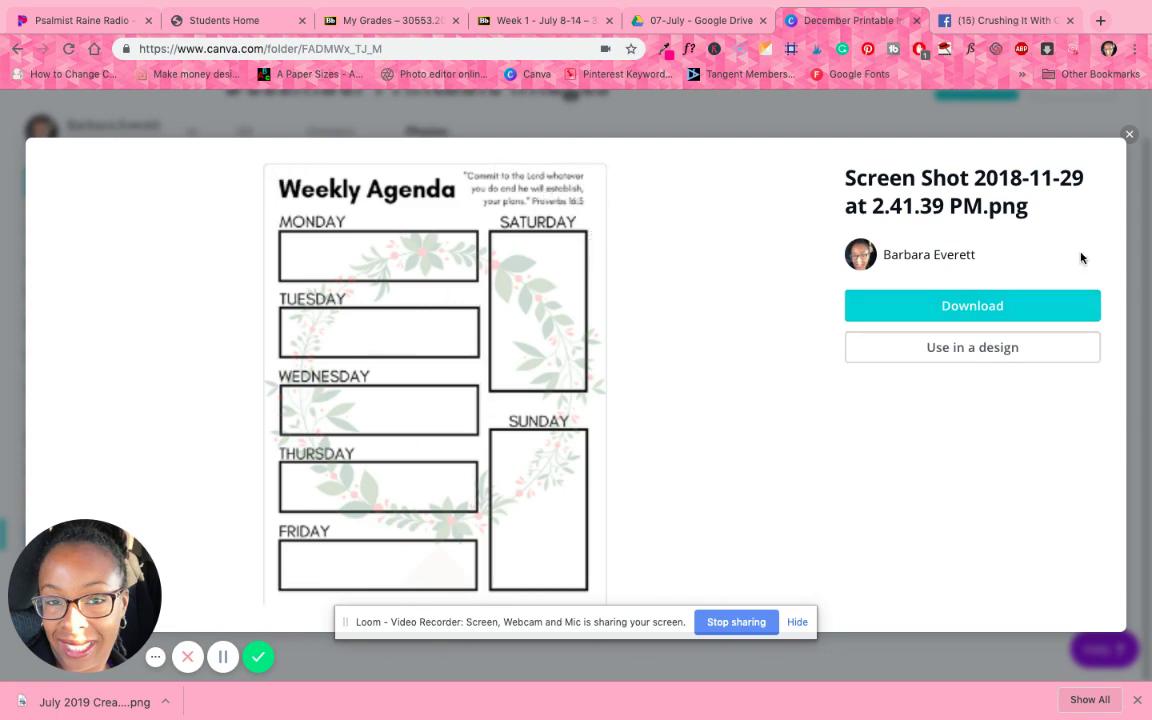
Preview and close the December 2018 calendar, to-do list and lined notes printables in turn
left_click(1015, 120)
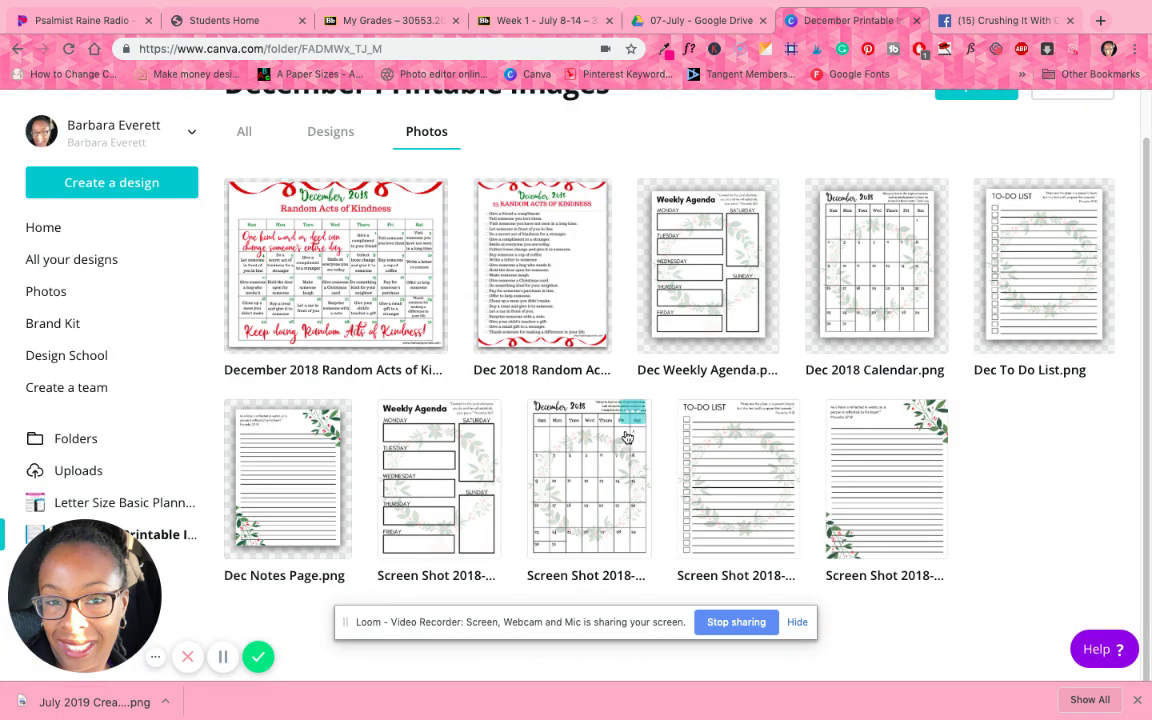
left_click(580, 430)
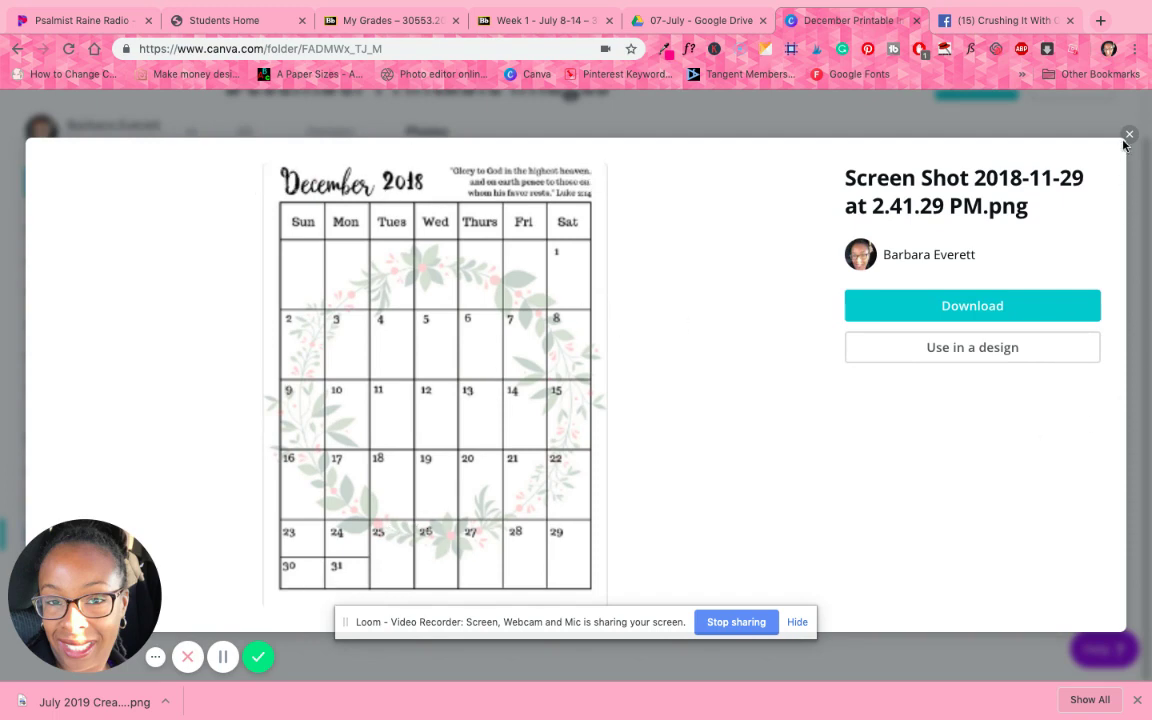
left_click(1010, 116)
left_click(777, 484)
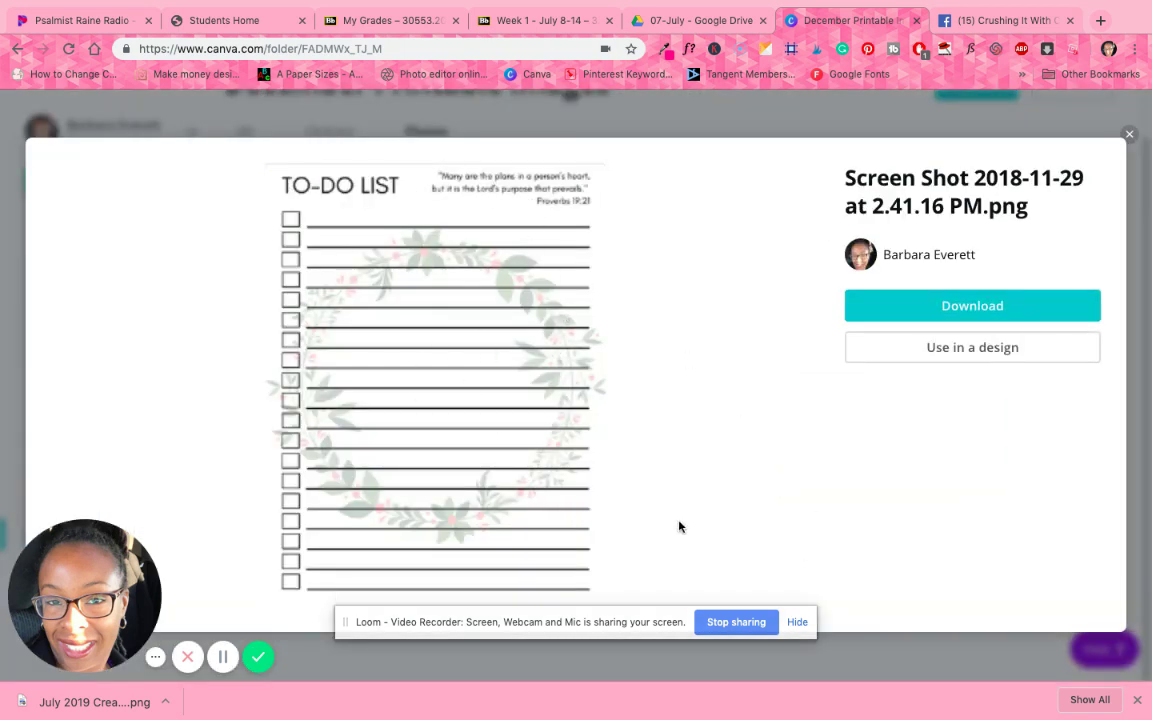
left_click(1129, 134)
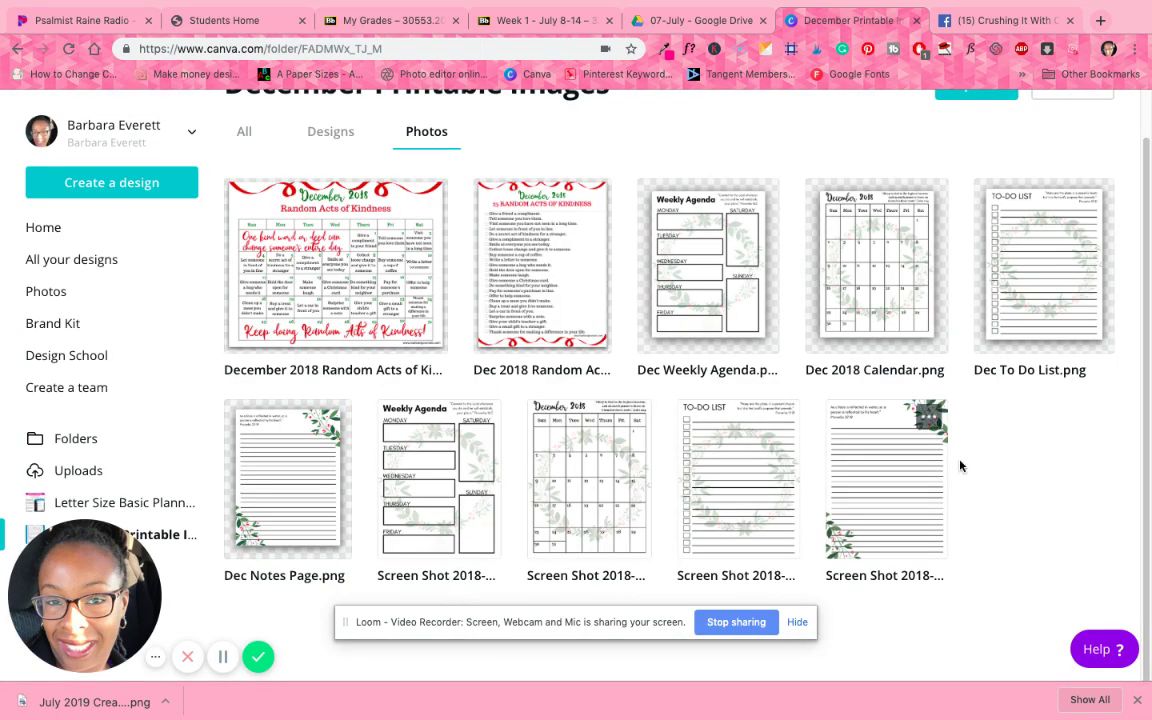
left_click(928, 479)
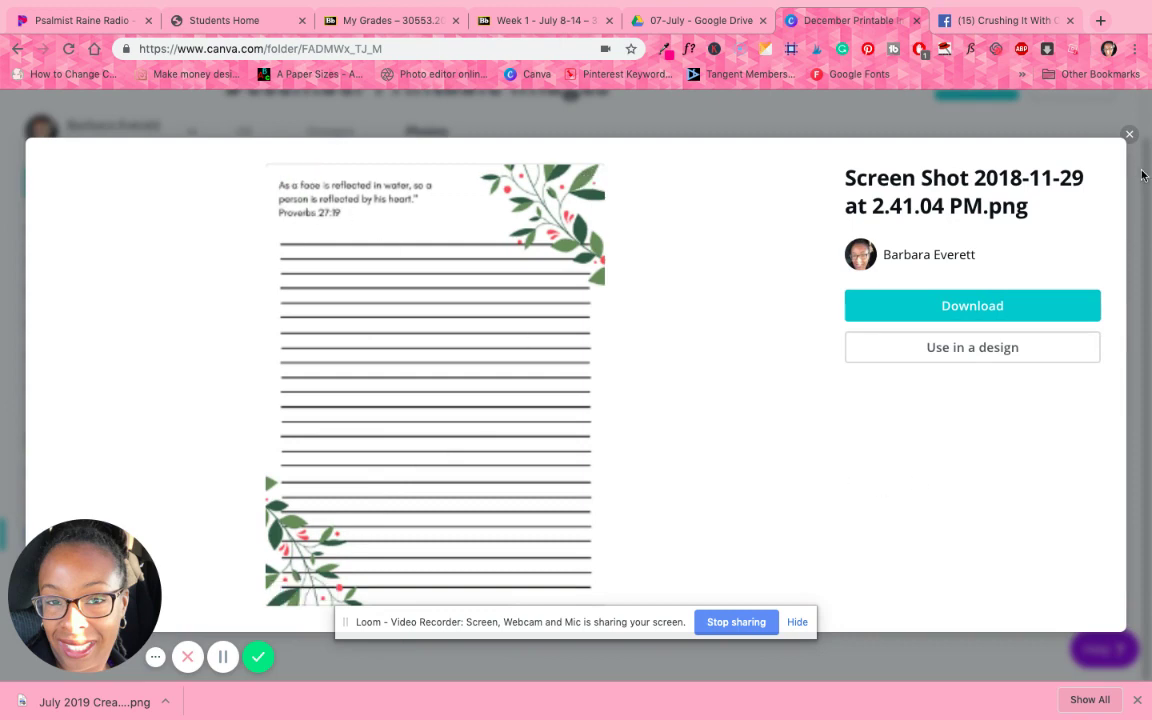
left_click(1129, 134)
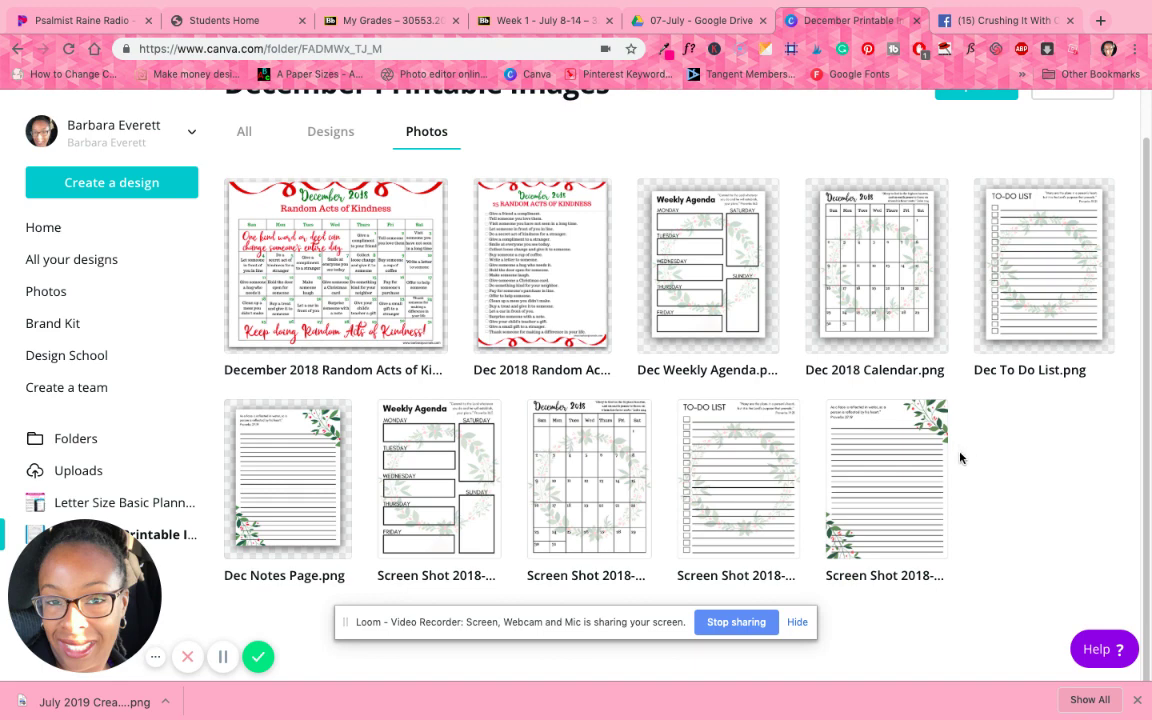
scroll(1048, 217, "up", 1)
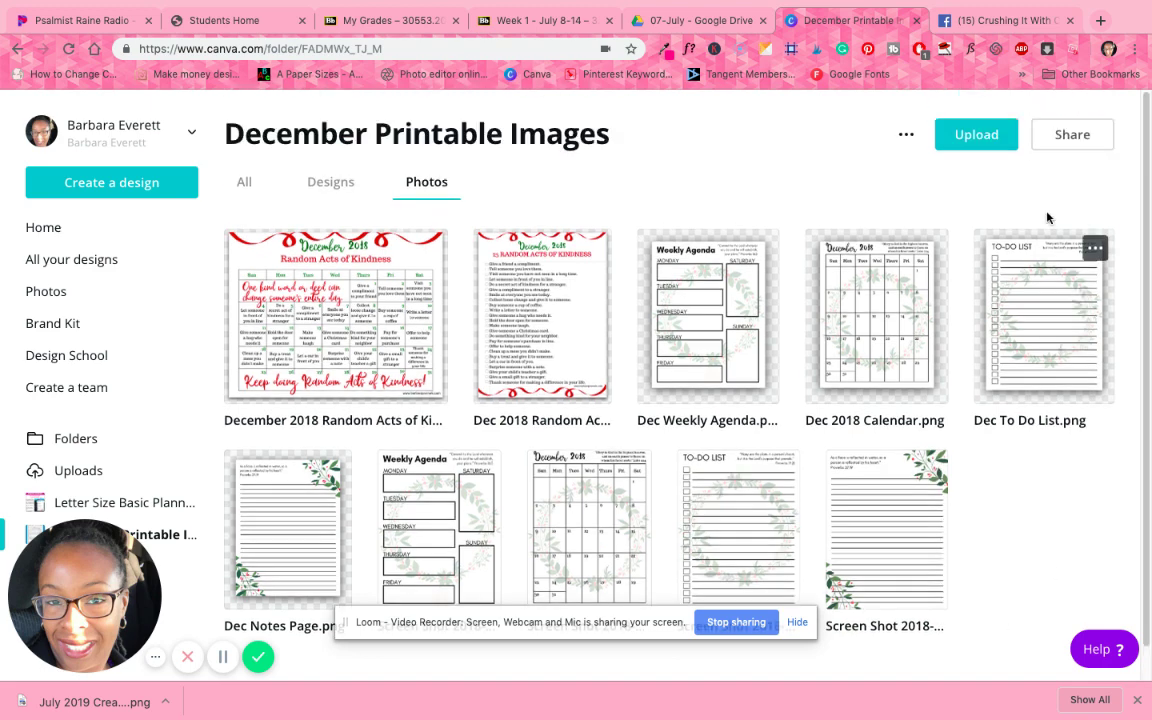